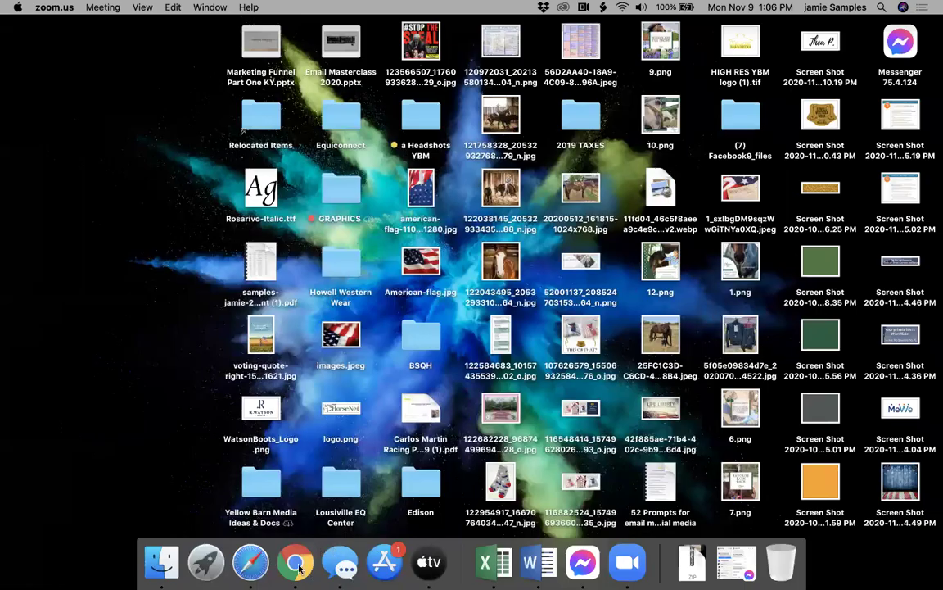
Bring the Chrome window showing the Zoom meeting launch page to the front.
click(297, 564)
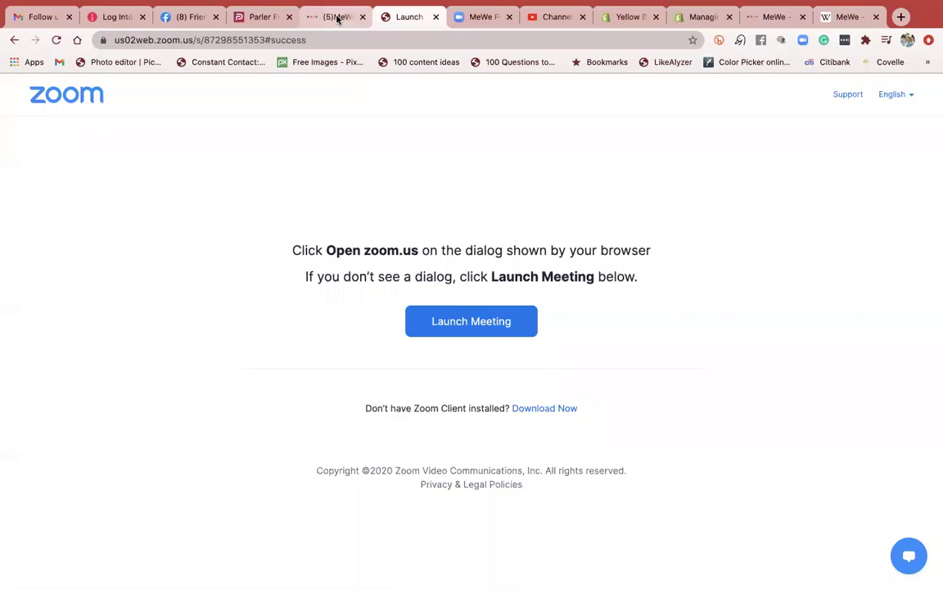
Switch to the (5) MeWe tab and browse down the home feed and back up.
click(338, 18)
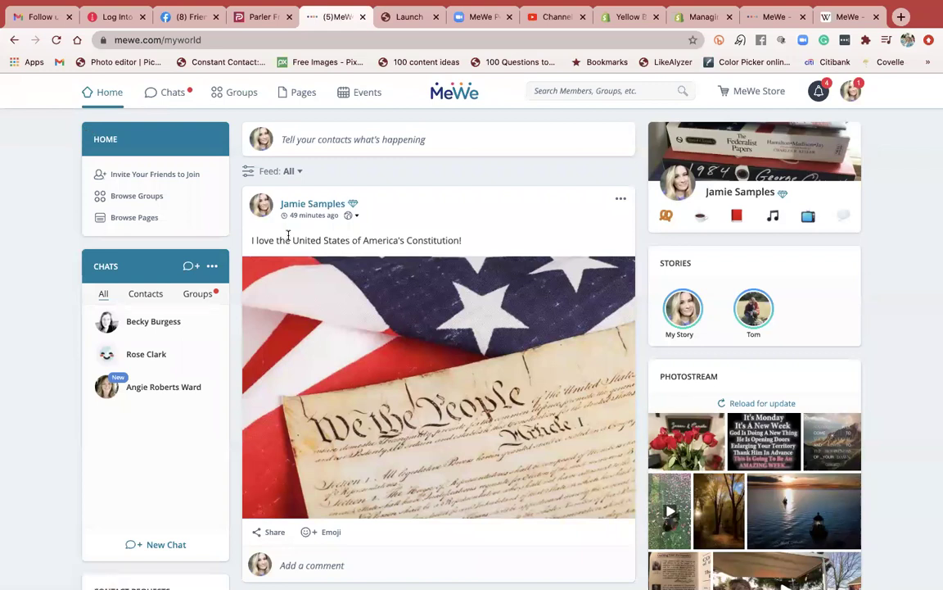
scroll(309, 419, down, 1)
scroll(309, 419, down, 15)
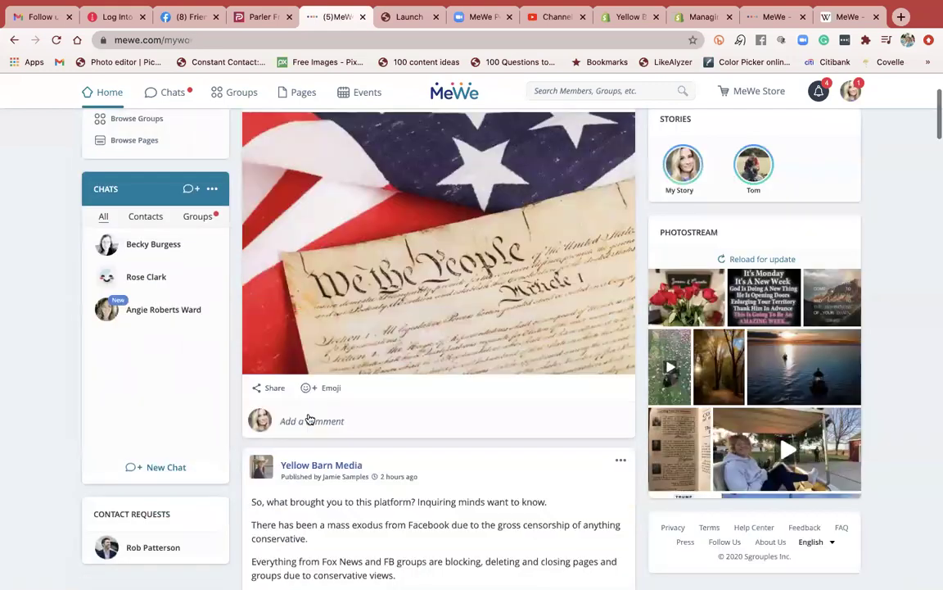
scroll(310, 419, down, 10)
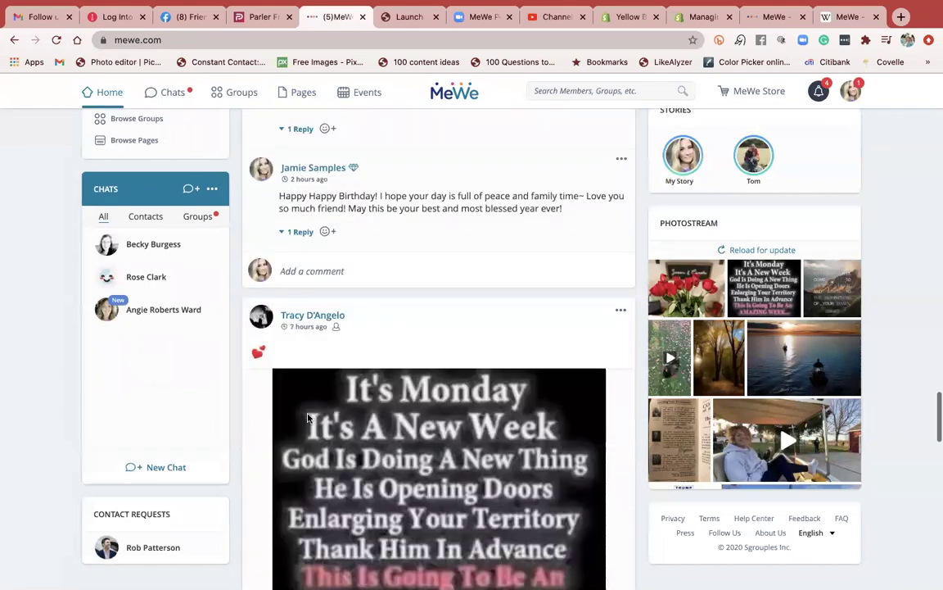
scroll(309, 418, down, 4)
scroll(309, 419, up, 3)
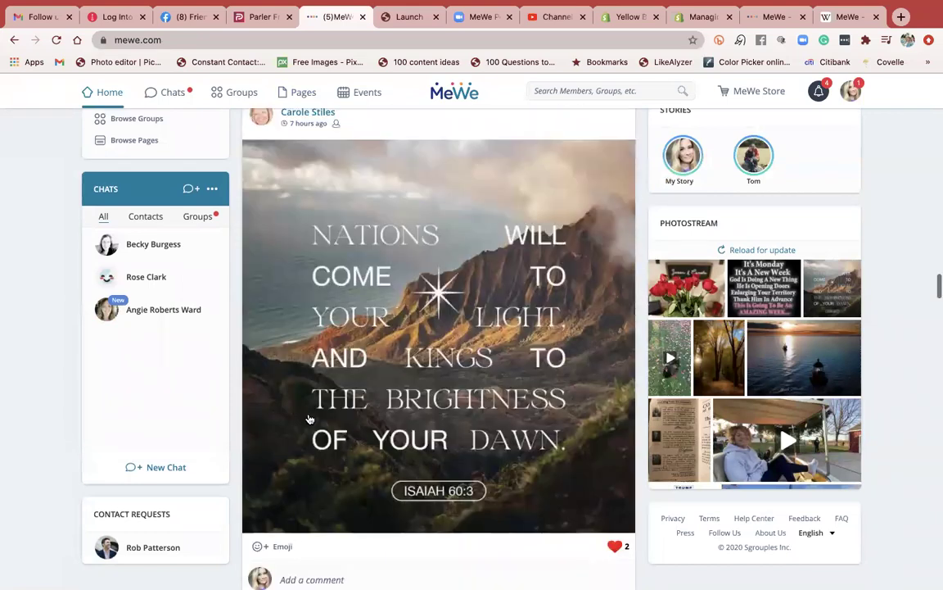
scroll(310, 418, down, 1)
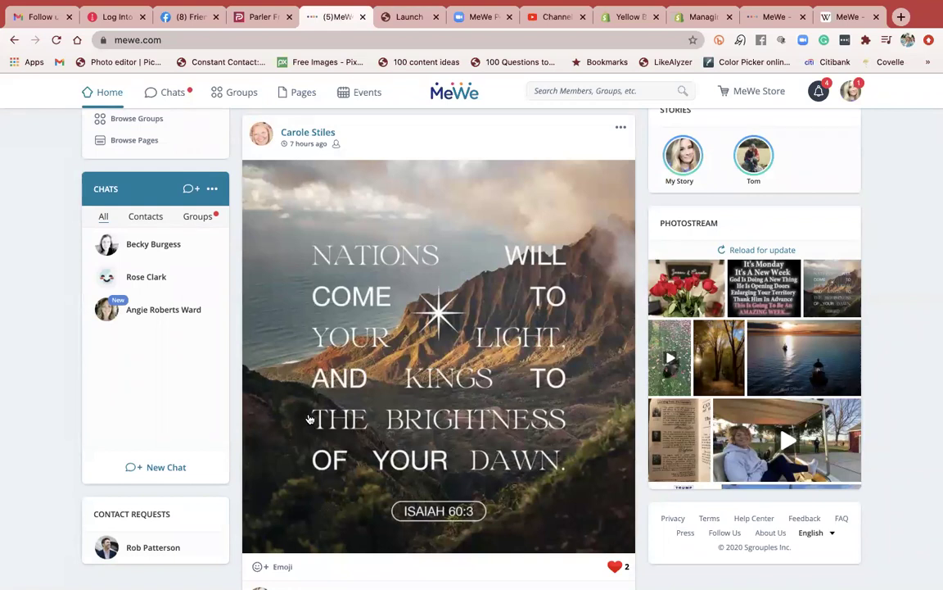
scroll(307, 419, down, 3)
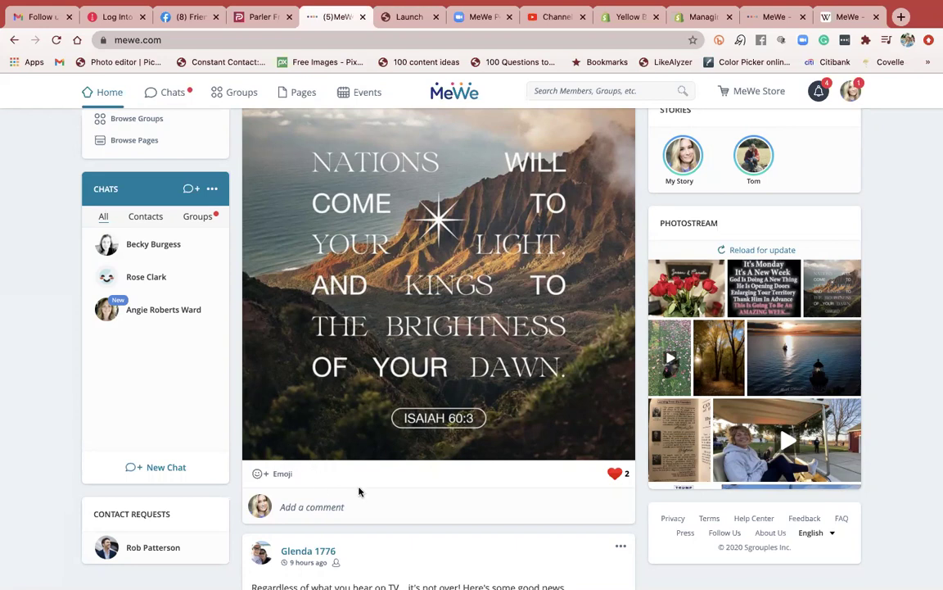
scroll(359, 492, up, 2)
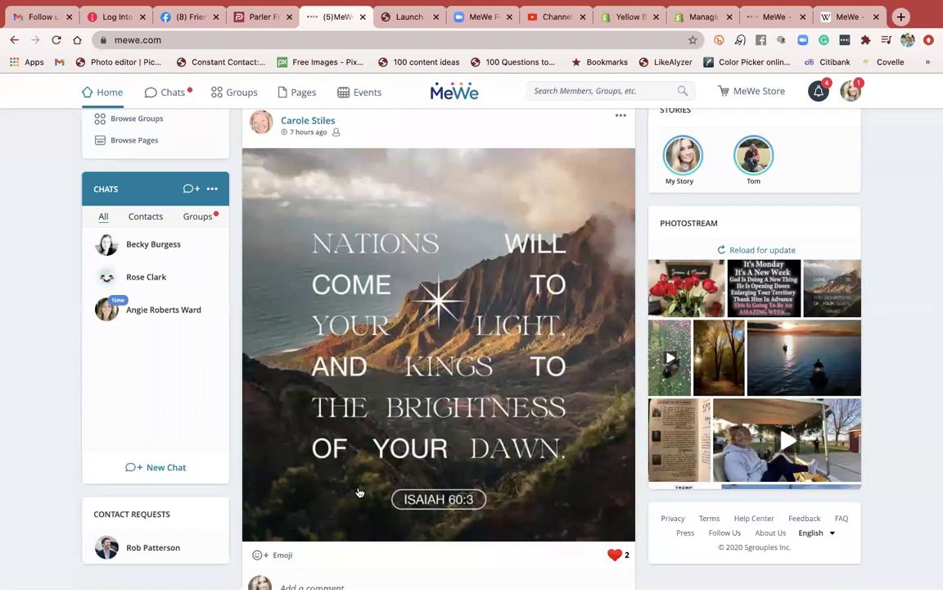
scroll(359, 491, up, 15)
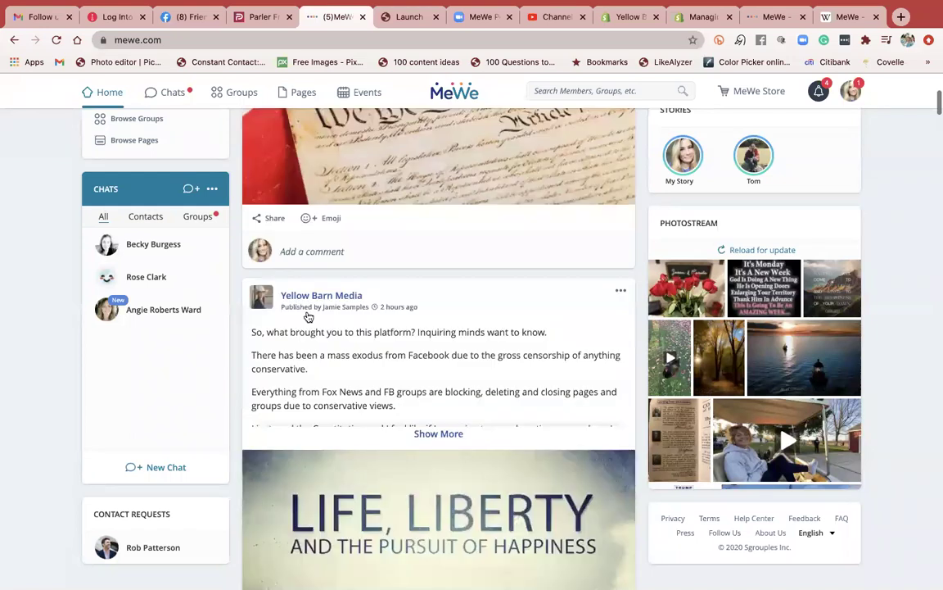
scroll(308, 317, up, 8)
Start a new post with the 5.02 PM screenshot attached, then go to the other MeWe tab.
click(337, 141)
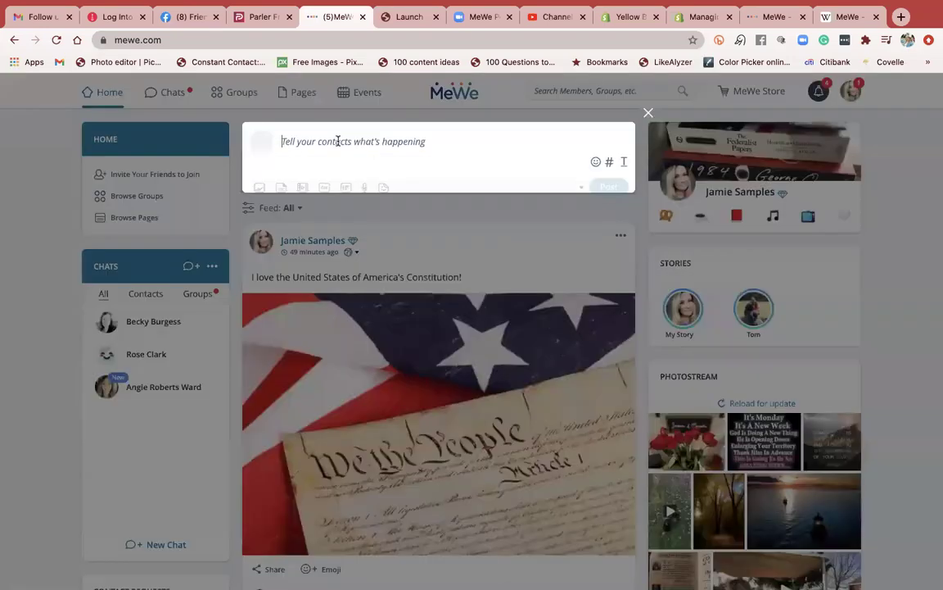
click(260, 200)
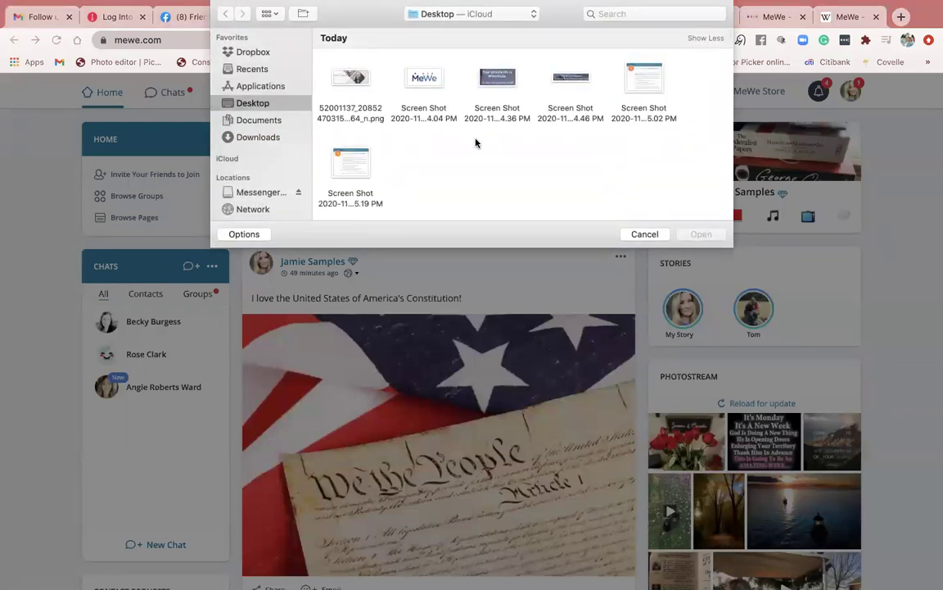
click(644, 82)
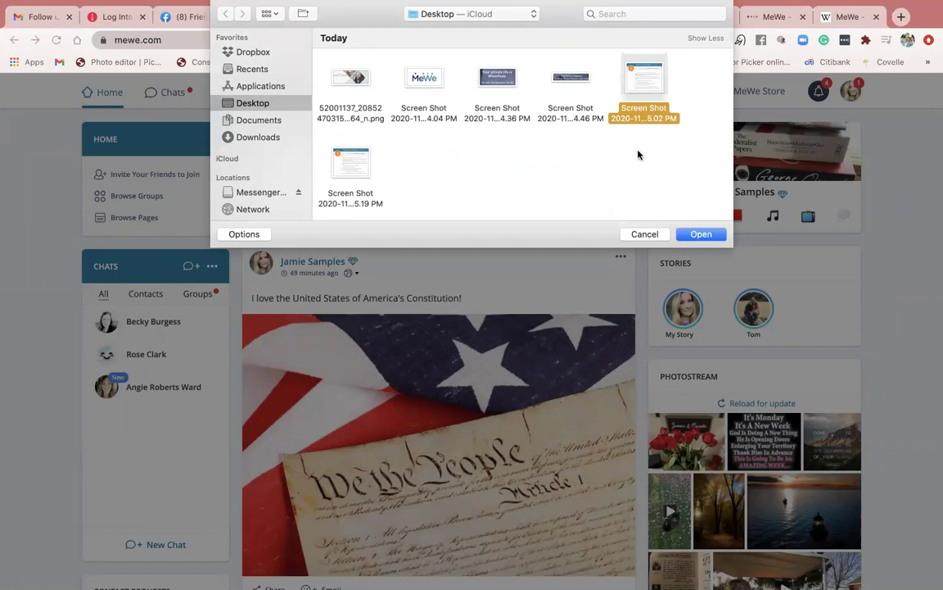
click(692, 235)
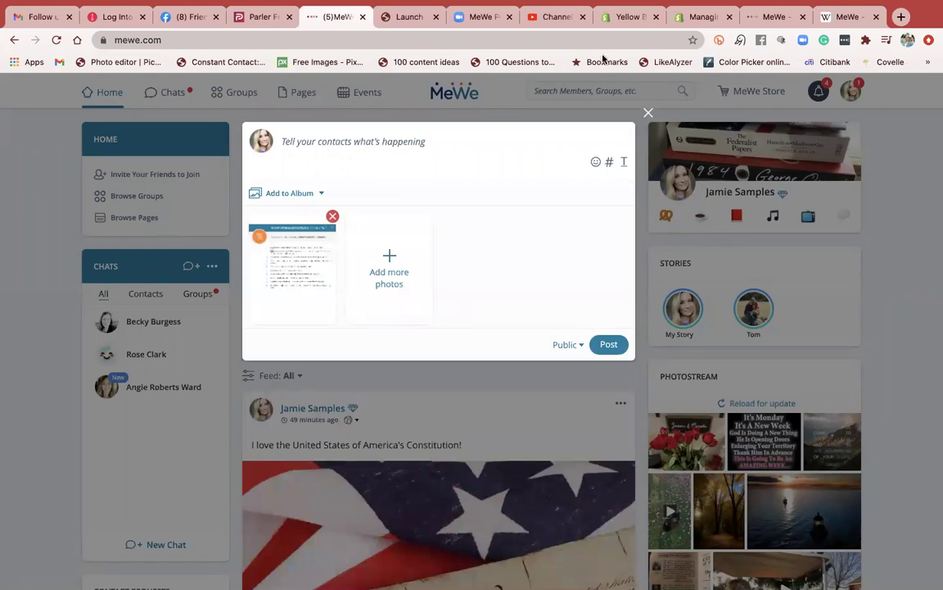
click(772, 23)
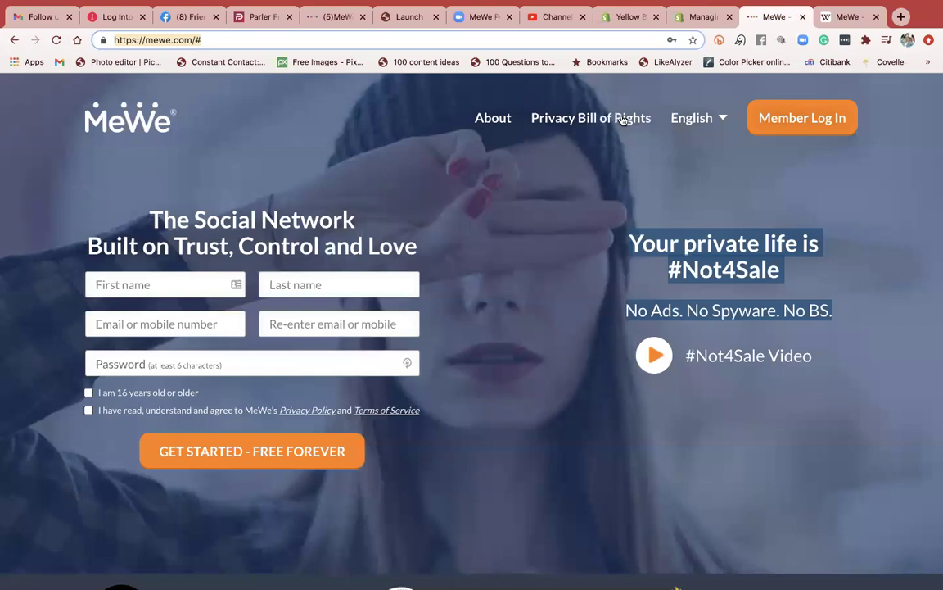
View the Privacy Bill of Rights popup on the landing page, then return to the post draft.
click(575, 119)
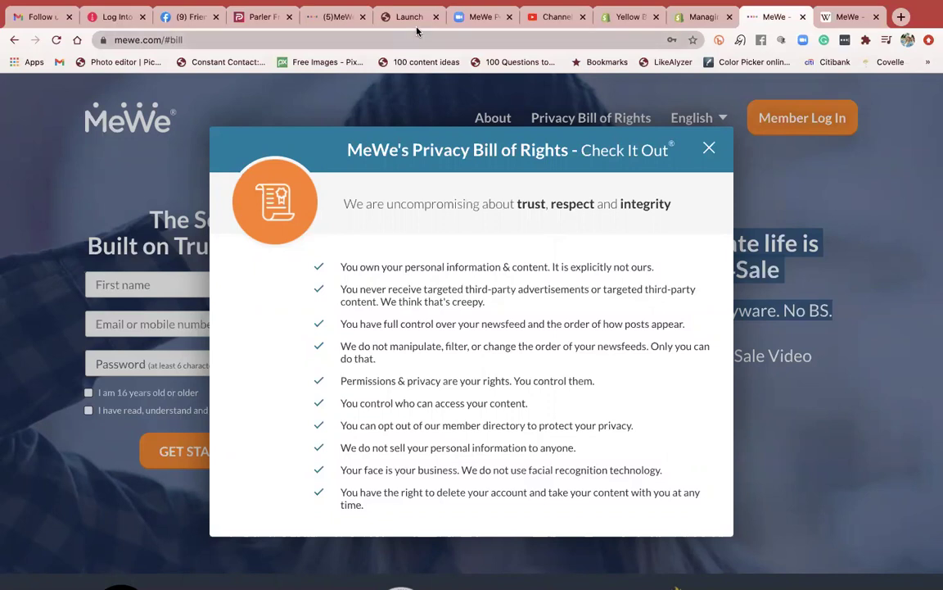
click(332, 17)
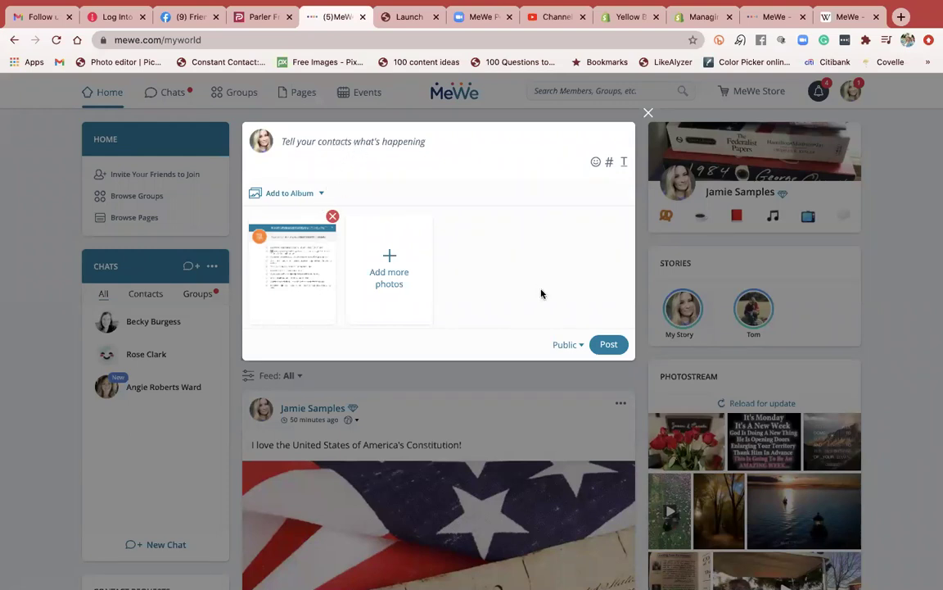
Set the draft's audience to Public and save it as the default for timeline posts.
click(581, 344)
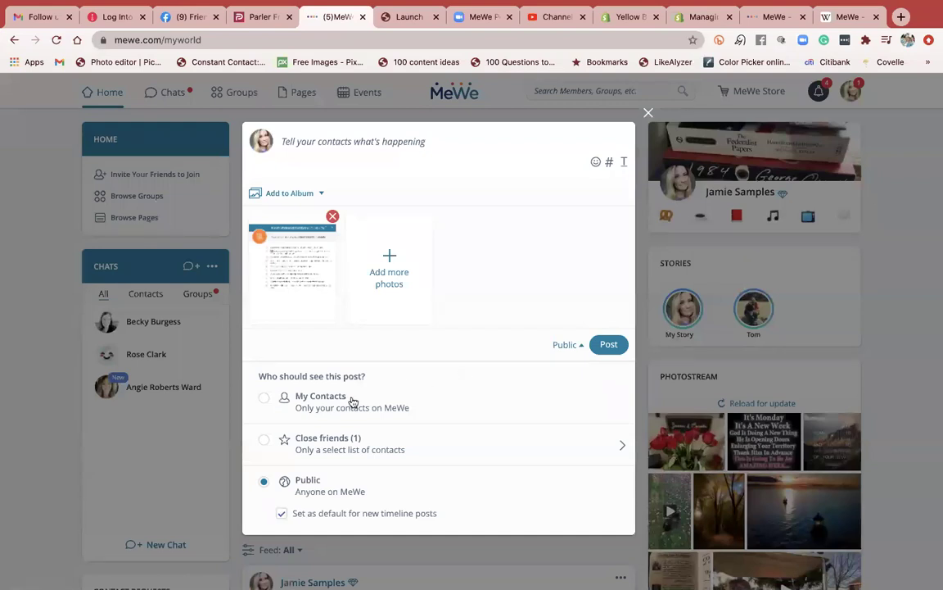
click(277, 399)
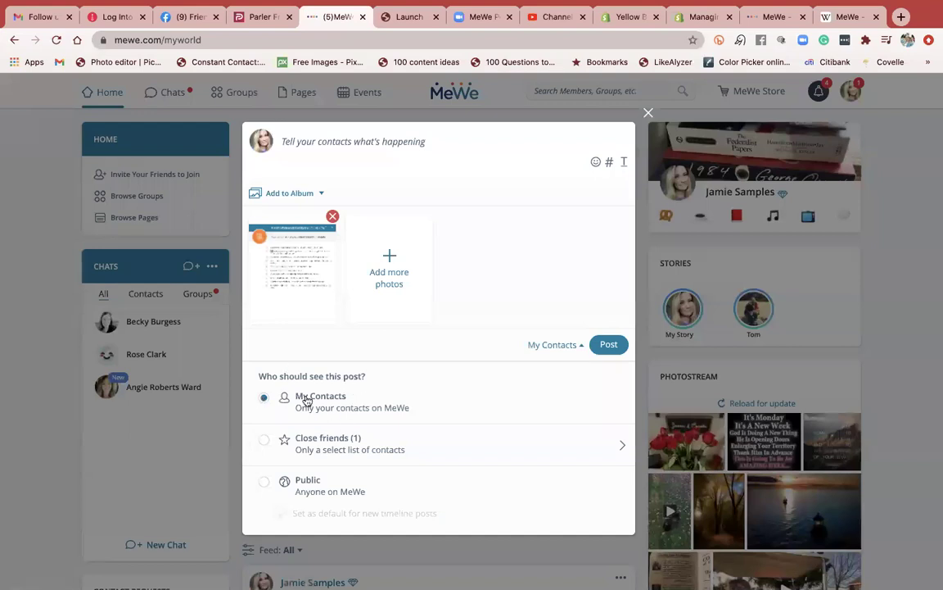
click(272, 482)
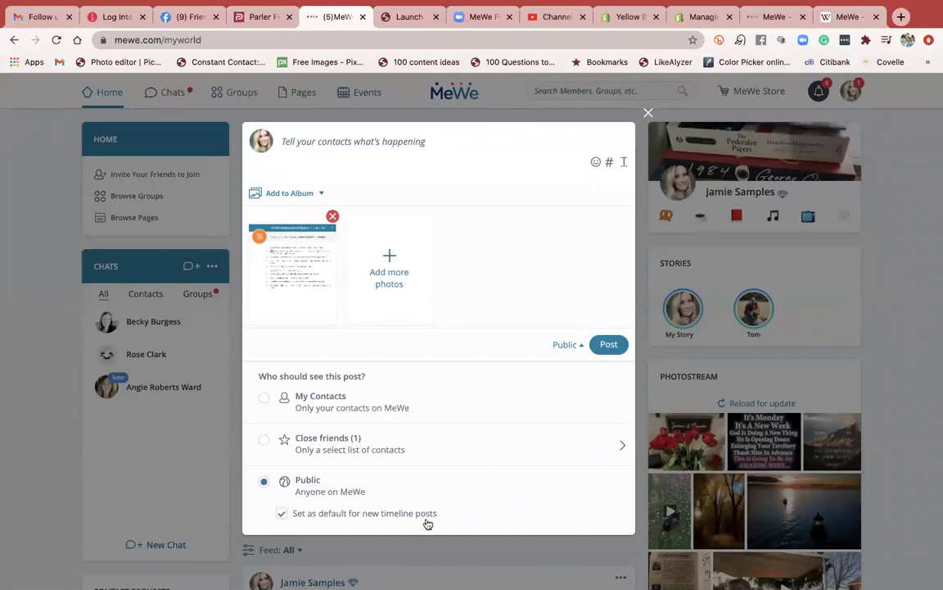
Caption the post 'Isn't is awesome this Bill of Rights?' / 'Share with your contacts today!' and publish it.
click(368, 149)
text(I)
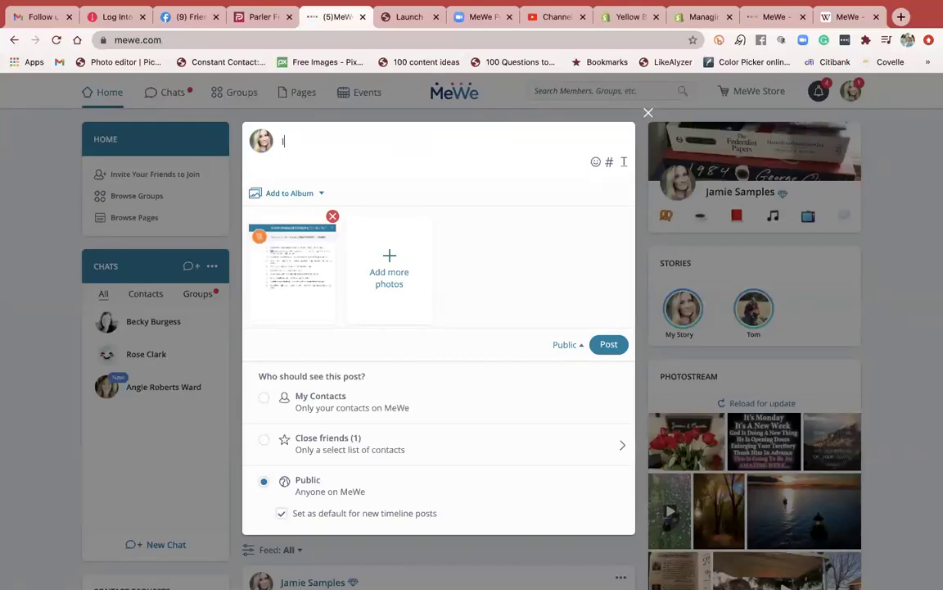
text(sn't is awesome this Bill of Rights?)
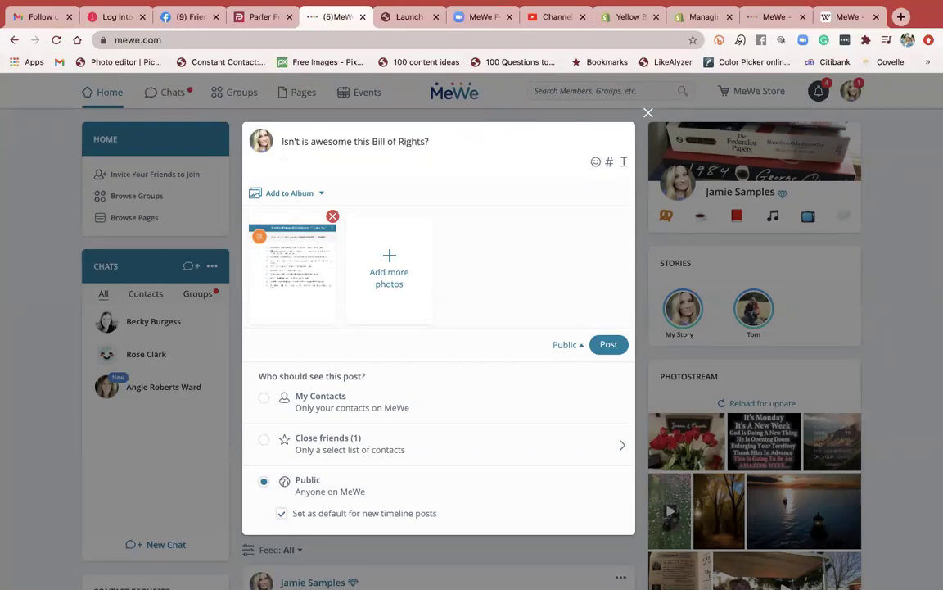
key(Return)
text(Share with your contacts)
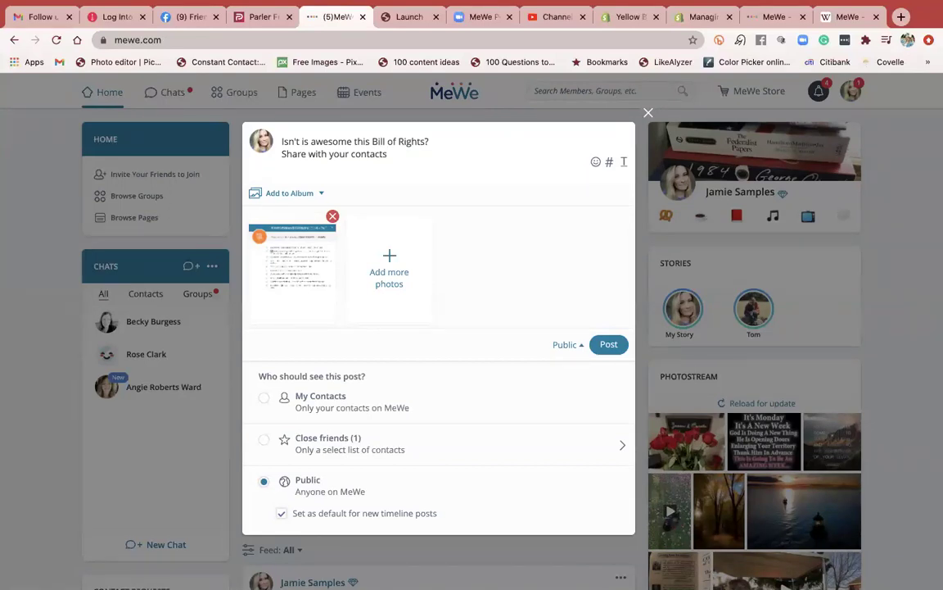
text(today!)
click(611, 344)
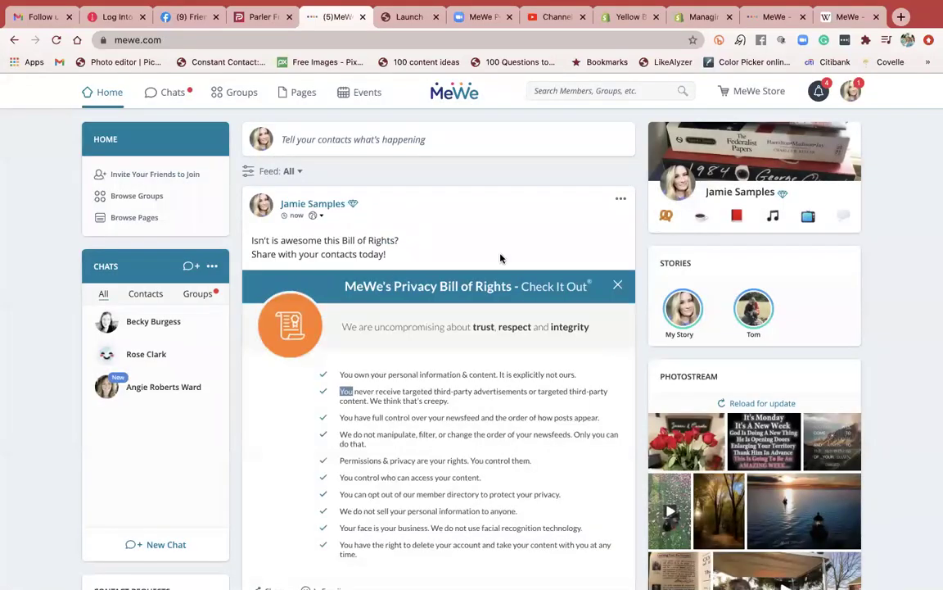
Find the new Bill of Rights post in the feed and show its Share options.
scroll(501, 259, down, 3)
scroll(423, 242, up, 2)
scroll(423, 243, up, 1)
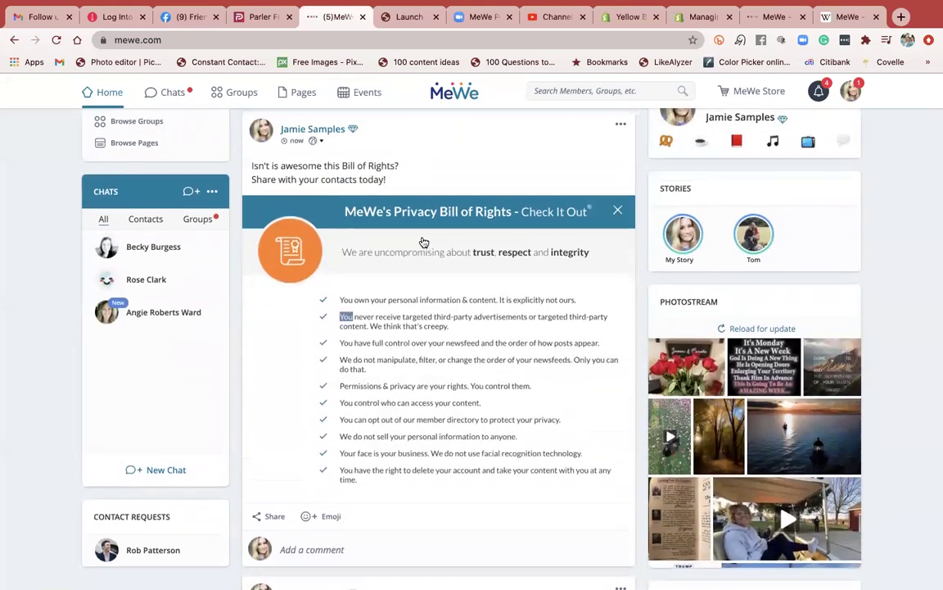
scroll(421, 246, down, 3)
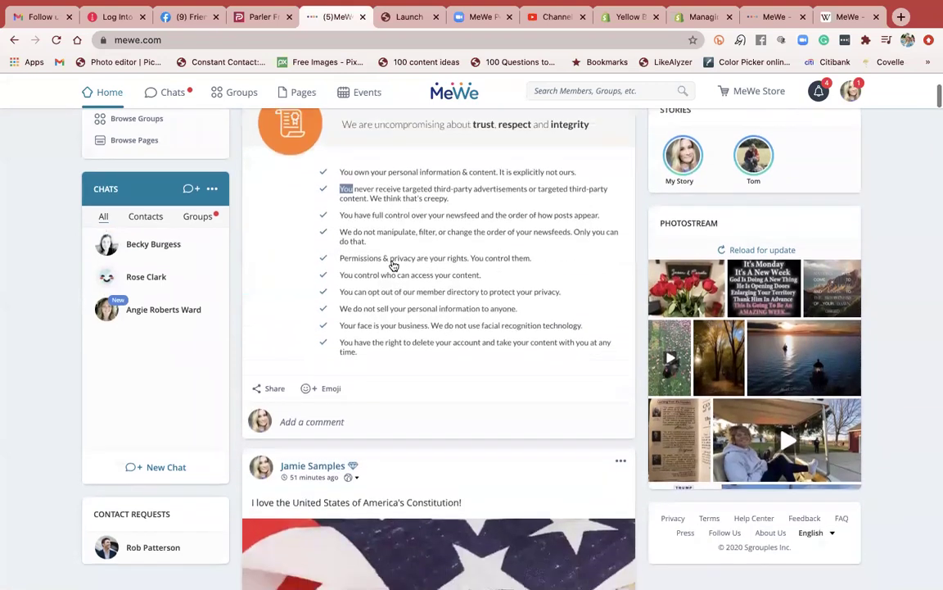
click(274, 382)
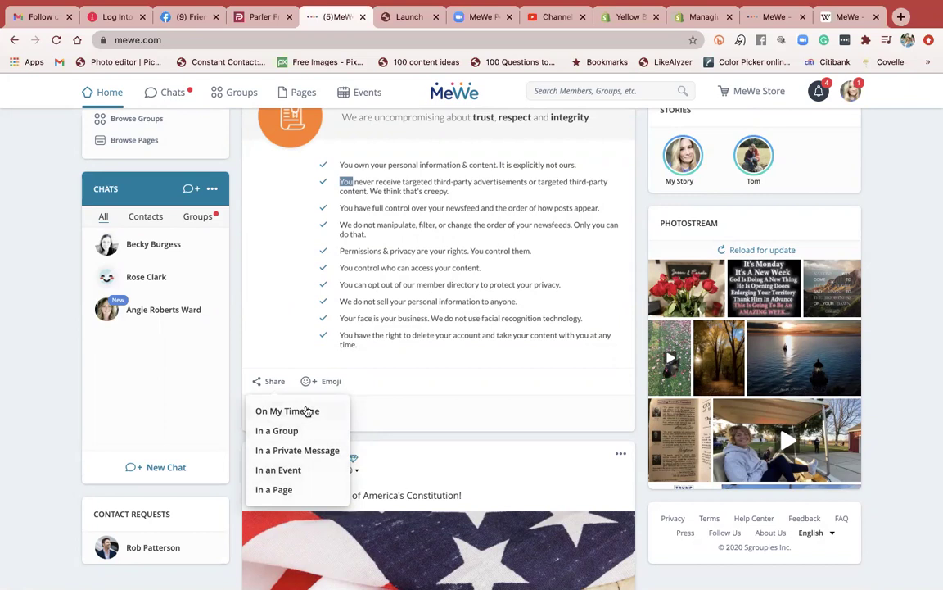
scroll(430, 386, up, 5)
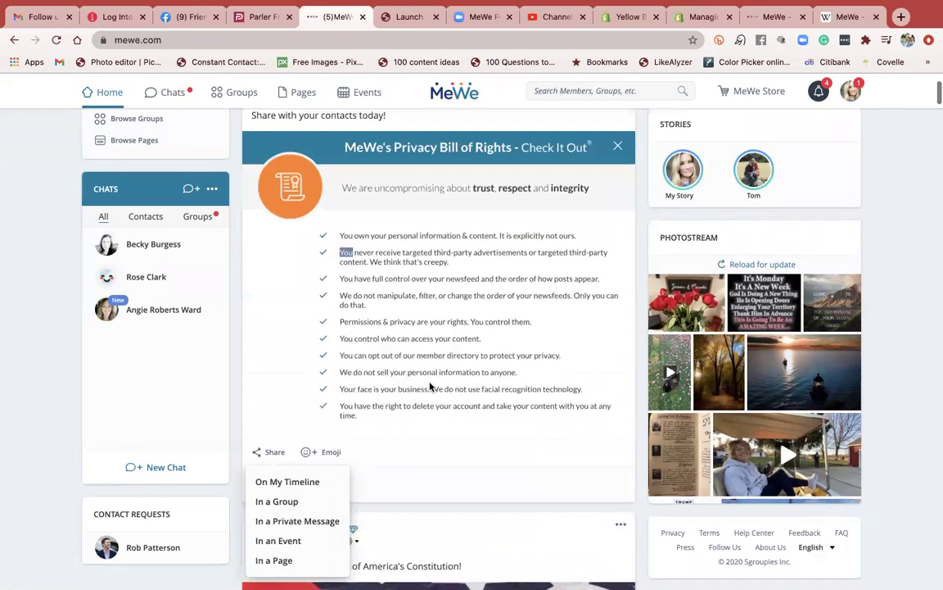
scroll(446, 354, down, 4)
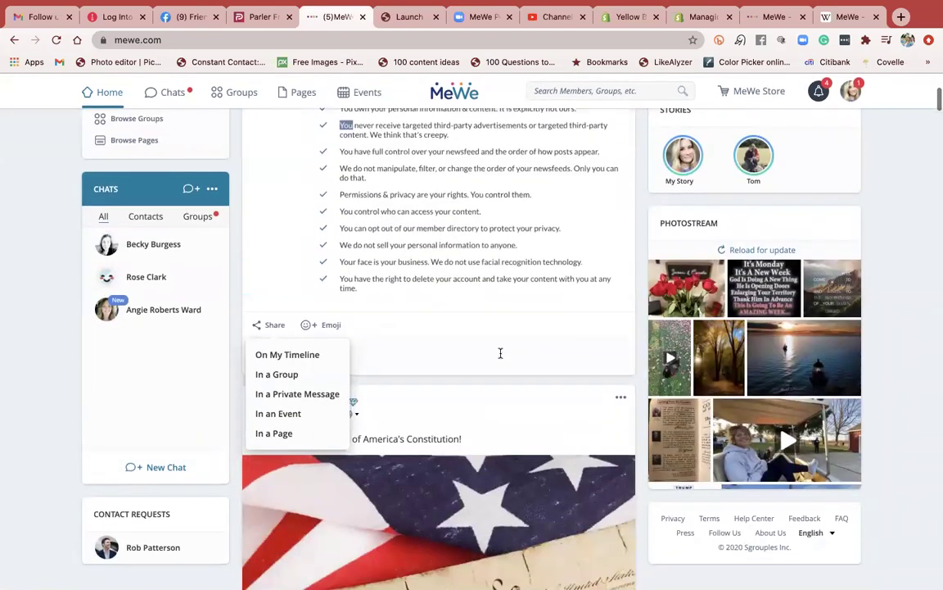
scroll(432, 365, up, 1)
scroll(431, 365, up, 2)
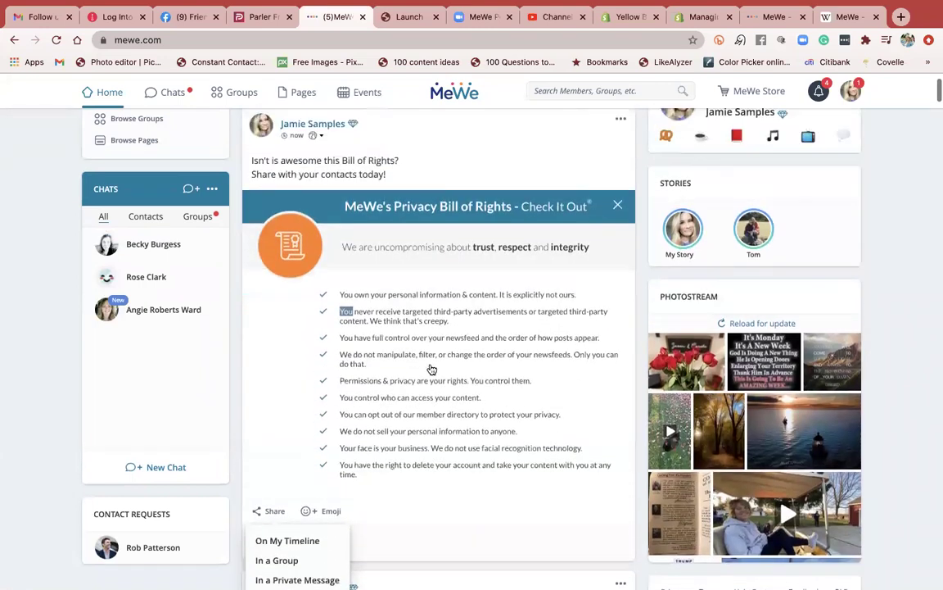